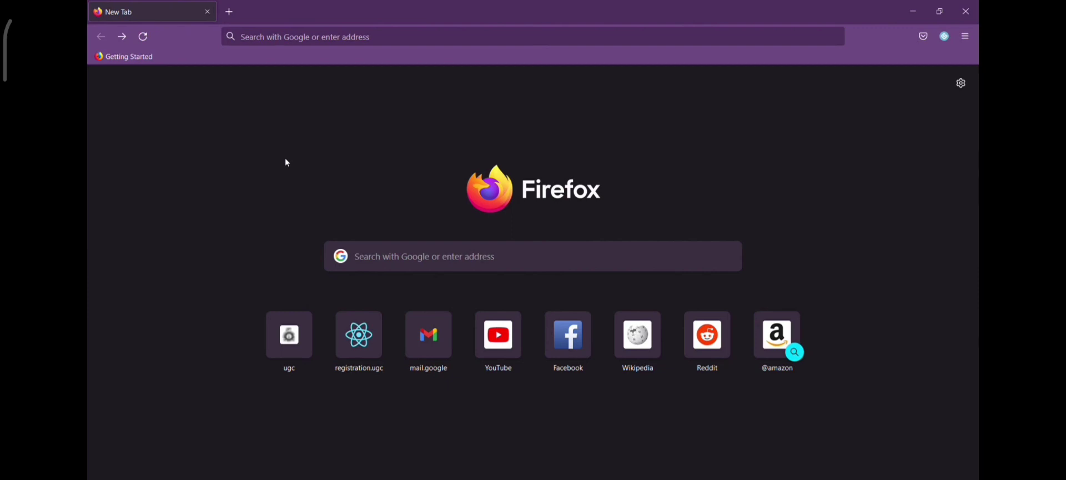
{"action": "left_click", "coordinate": [266, 38]}
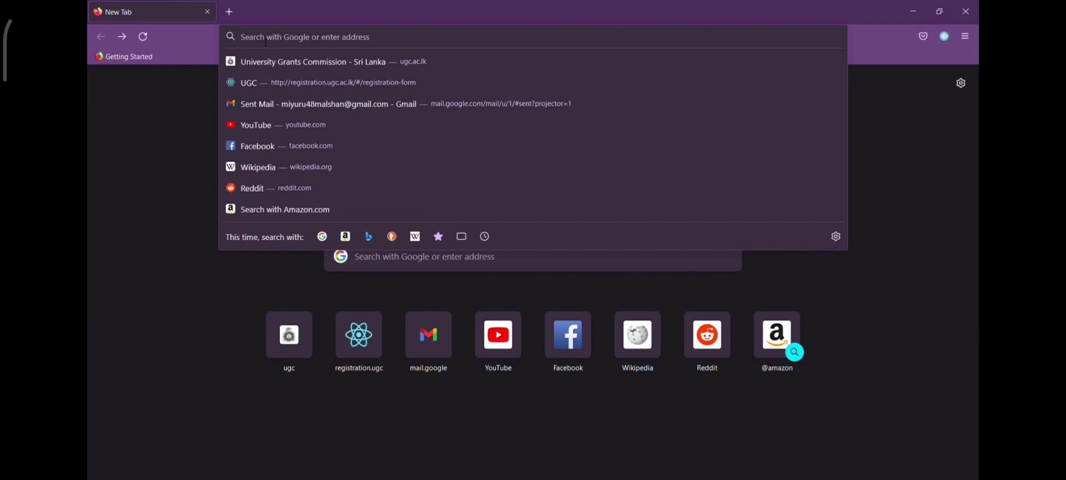
{"action": "type", "text": "www."}
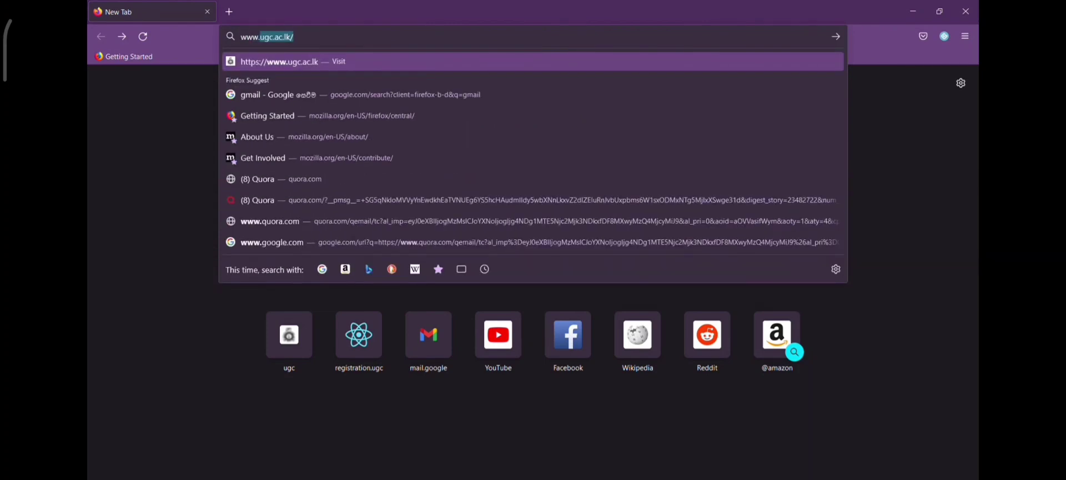
{"action": "type", "text": "ugc"}
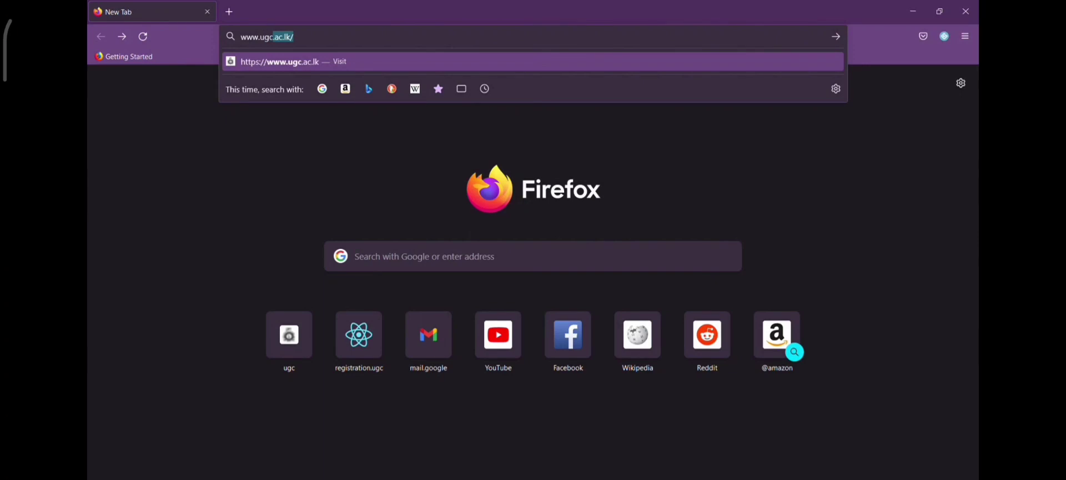
{"action": "type", "text": ".ac.lk"}
{"action": "key", "text": "Return"}
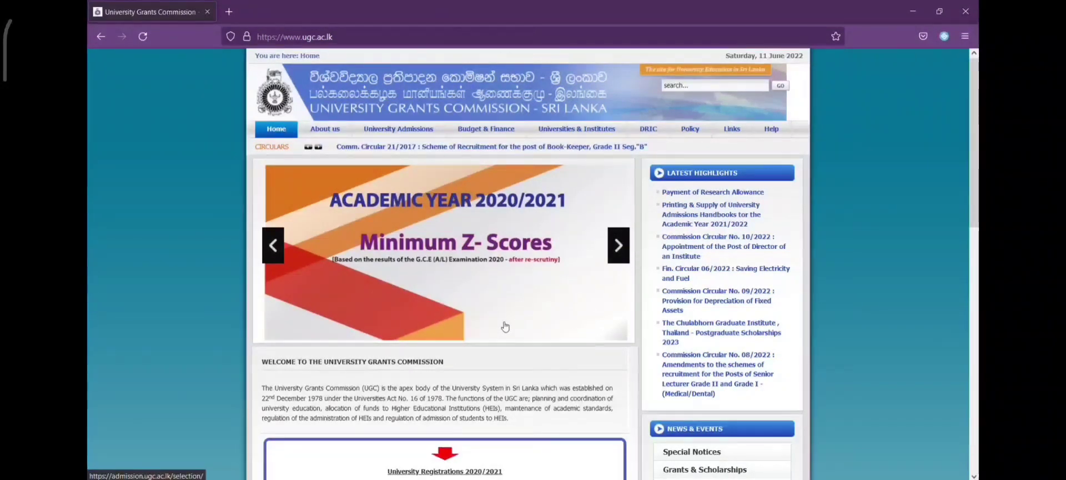
Scroll down the UGC home page toward the University Registrations 2020/2021 box
{"action": "scroll", "coordinate": [505, 326], "scroll_direction": "down", "scroll_amount": 3}
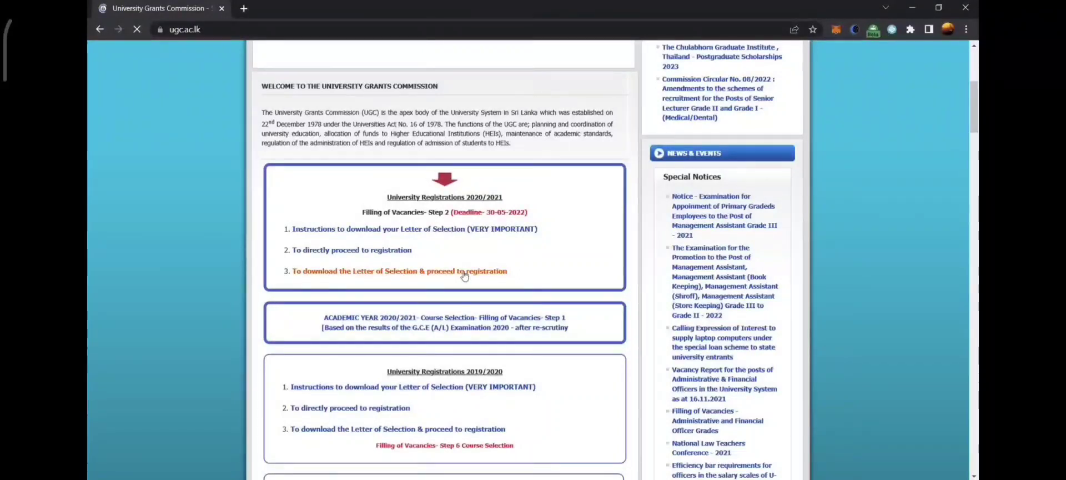
Follow 'To download the Letter of Selection' and log in with the student's username and password
{"action": "left_click", "coordinate": [342, 272]}
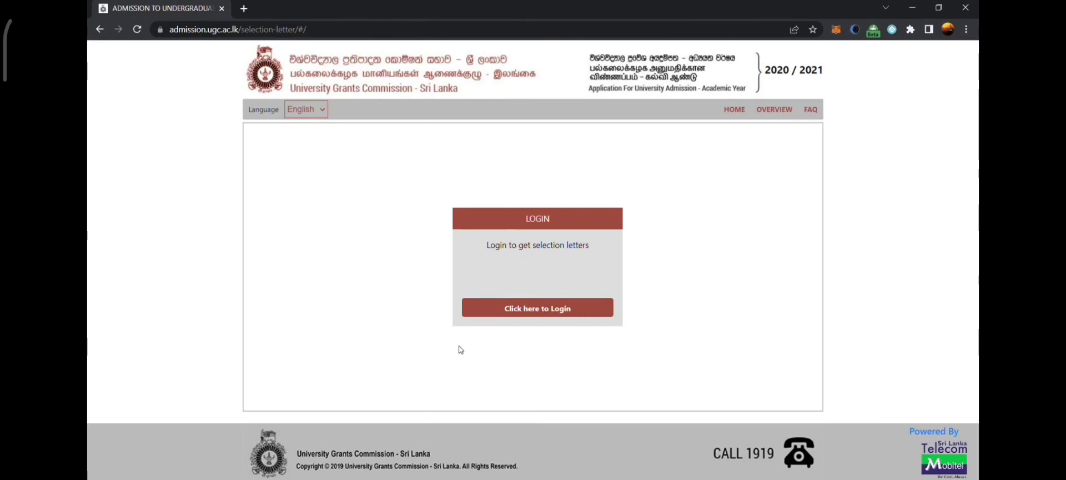
{"action": "left_click", "coordinate": [510, 308]}
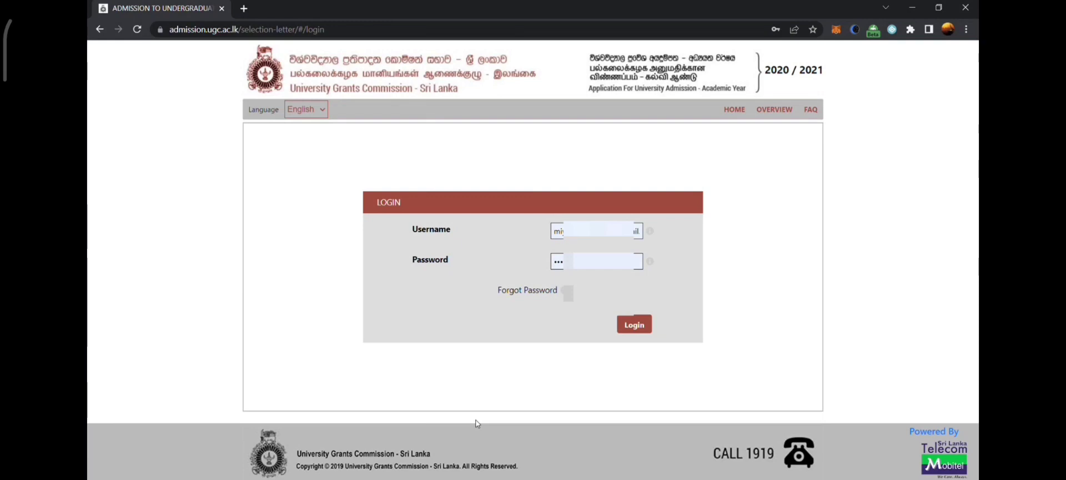
{"action": "left_click", "coordinate": [634, 327]}
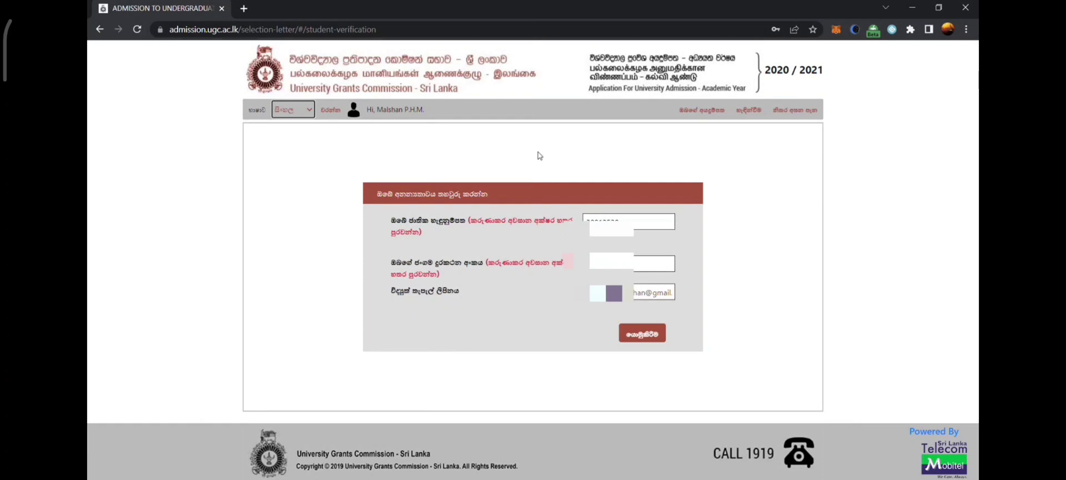
Enter the national ID number and mobile number, then submit them to request an OTP
{"action": "left_click", "coordinate": [628, 221]}
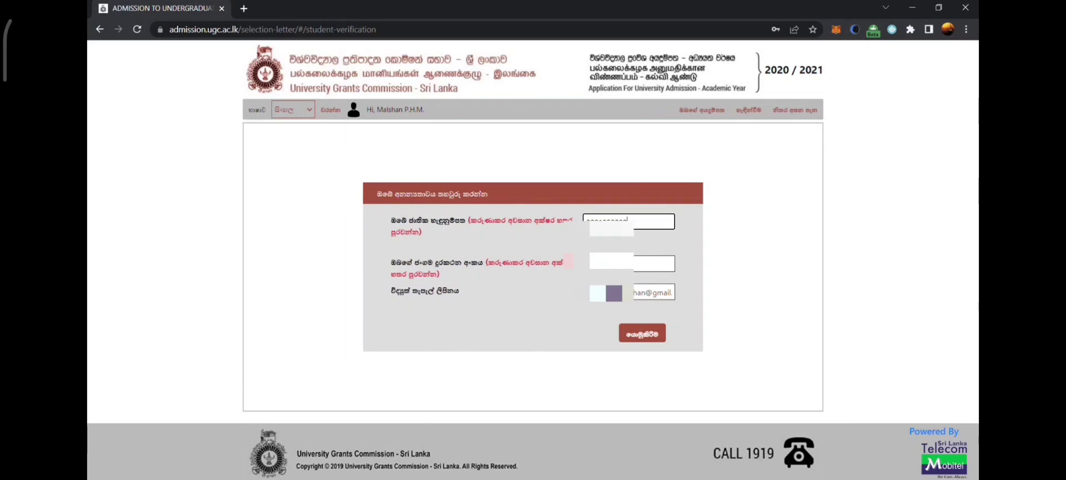
{"action": "type", "text": "0"}
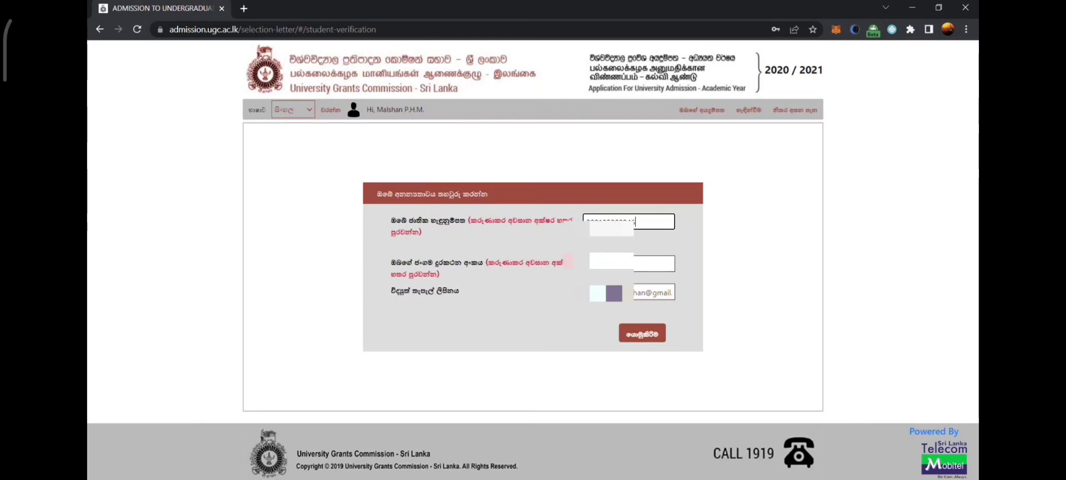
{"action": "left_click", "coordinate": [654, 263]}
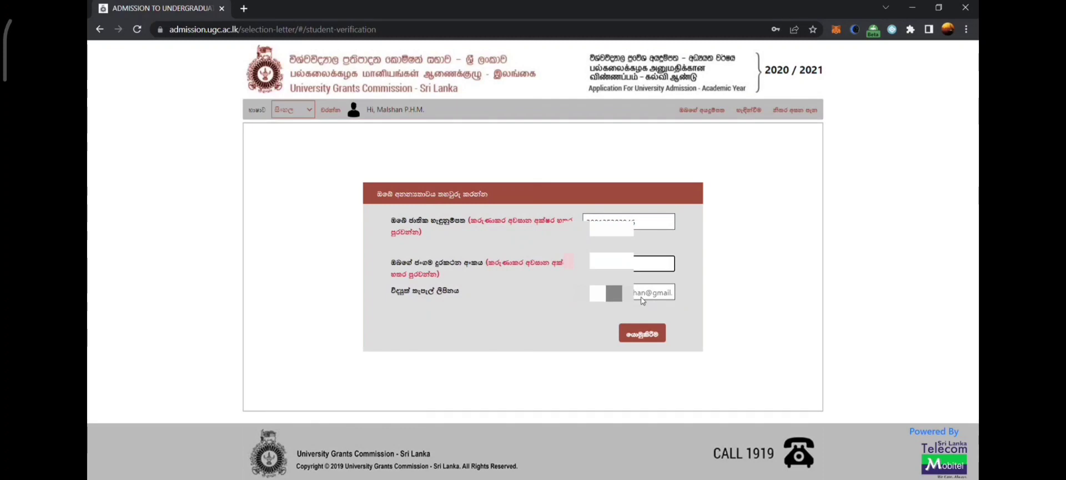
{"action": "left_click", "coordinate": [643, 334]}
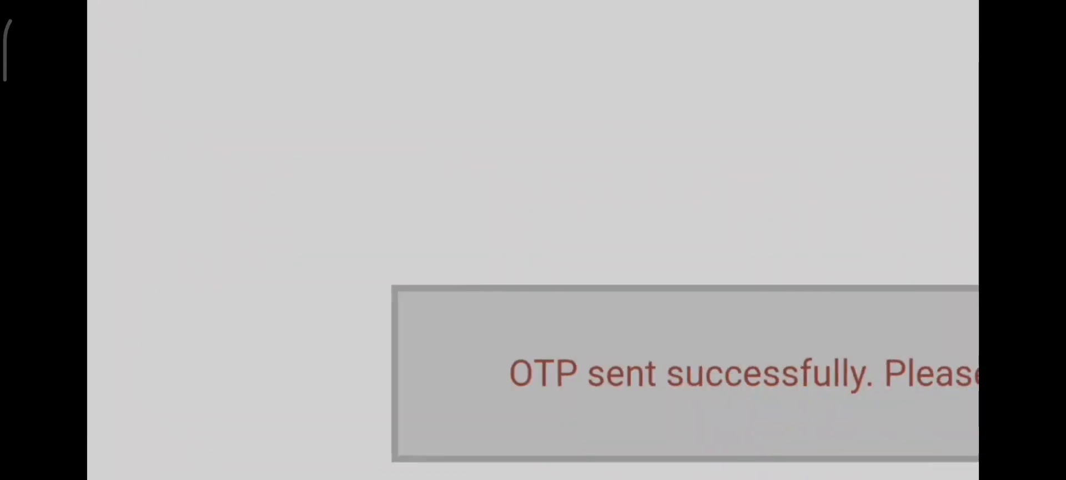
Scroll across the OTP-sent confirmation and switch to the phone's home screen
{"action": "scroll", "coordinate": [533, 108], "scroll_direction": "right", "scroll_amount": 2}
{"action": "scroll", "coordinate": [533, 108], "scroll_direction": "right", "scroll_amount": 2}
{"action": "scroll", "coordinate": [533, 108], "scroll_direction": "right", "scroll_amount": 1}
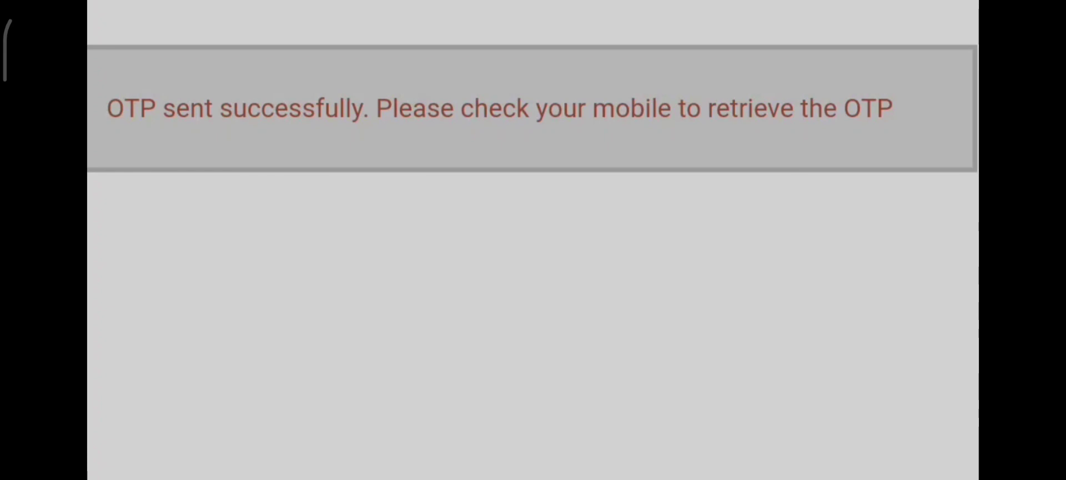
{"action": "key", "text": "super"}
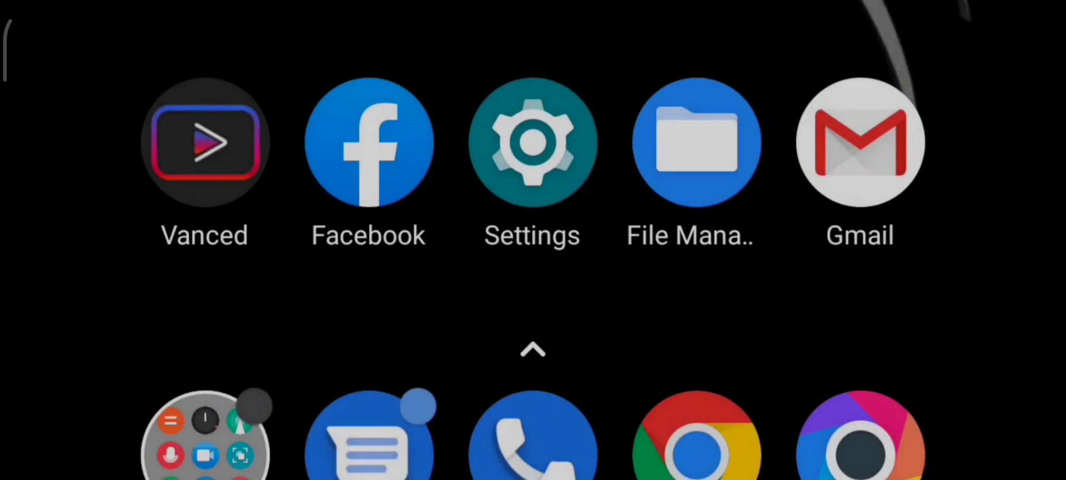
Open the UGC text message and scroll to the latest one-time code
{"action": "left_click", "coordinate": [369, 438]}
{"action": "scroll", "coordinate": [533, 239], "scroll_direction": "down", "scroll_amount": 10}
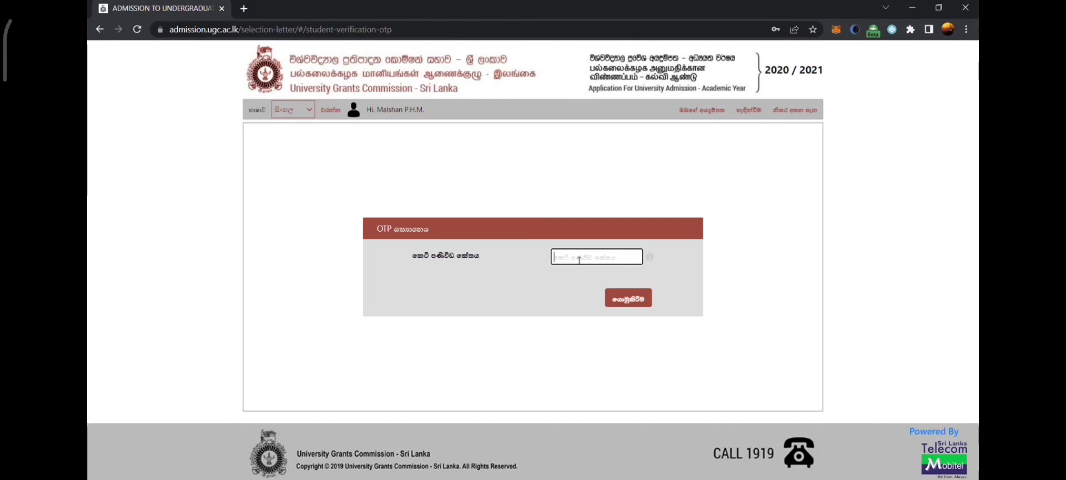
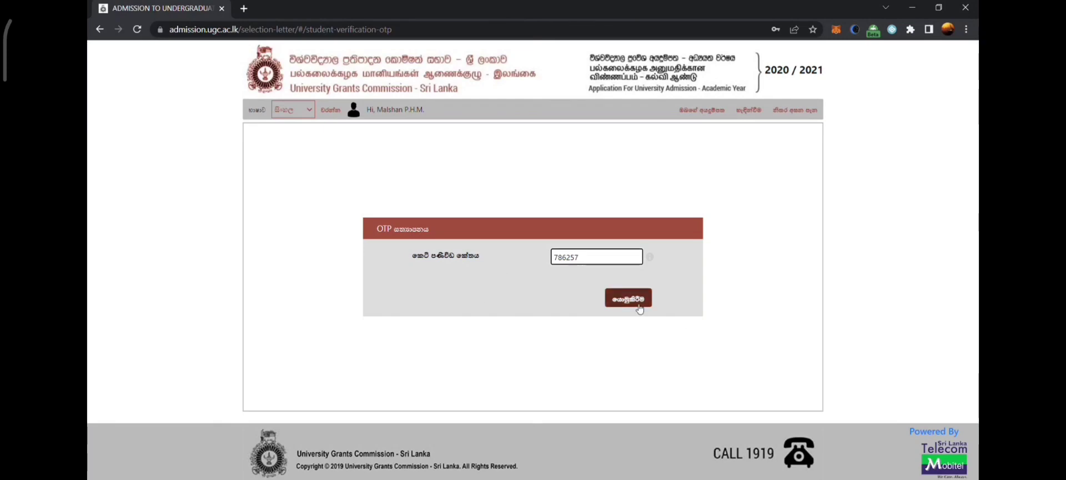
Enter the received one-time code, verify it, and open the selection letter PDF
{"action": "left_click", "coordinate": [639, 308]}
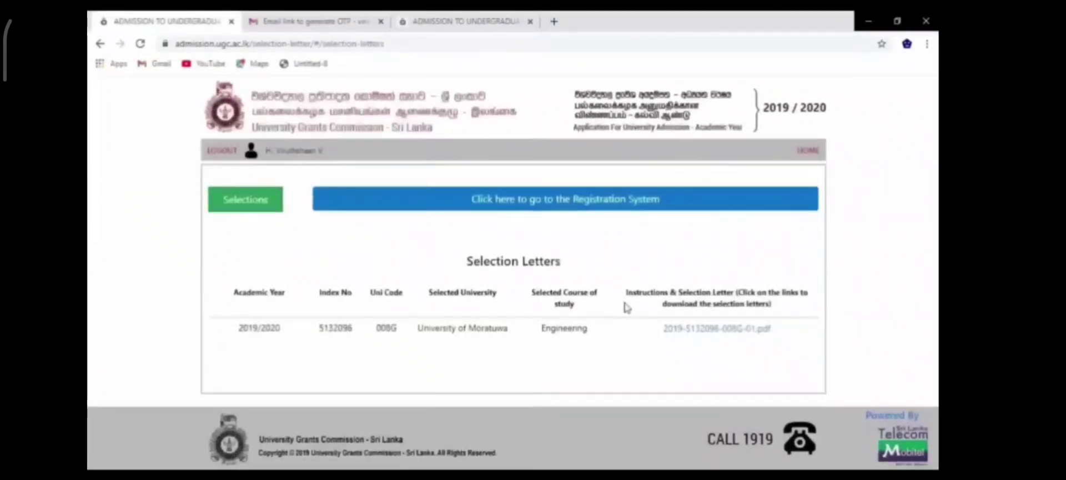
{"action": "left_click", "coordinate": [682, 341]}
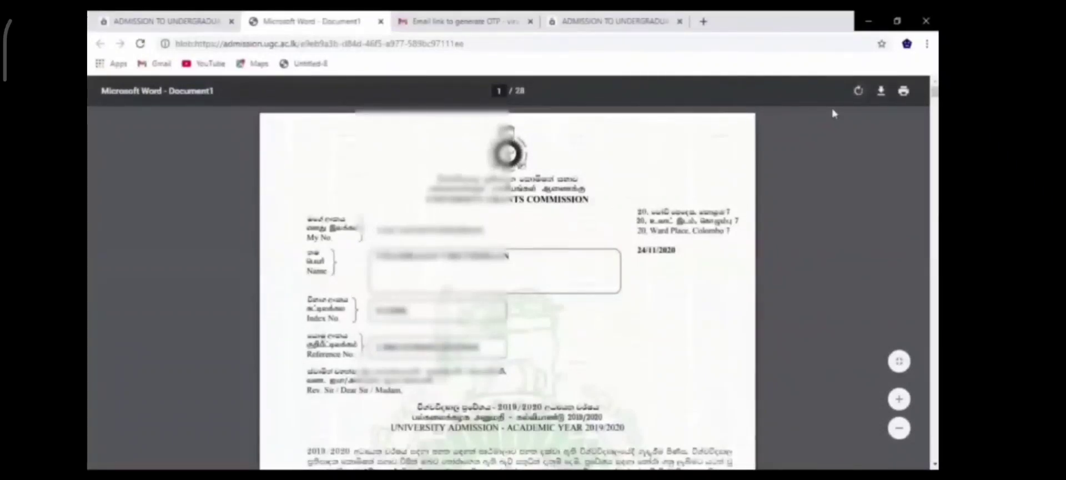
Download the selection letter from the PDF viewer, bringing up the Save As dialog
{"action": "left_click", "coordinate": [879, 90]}
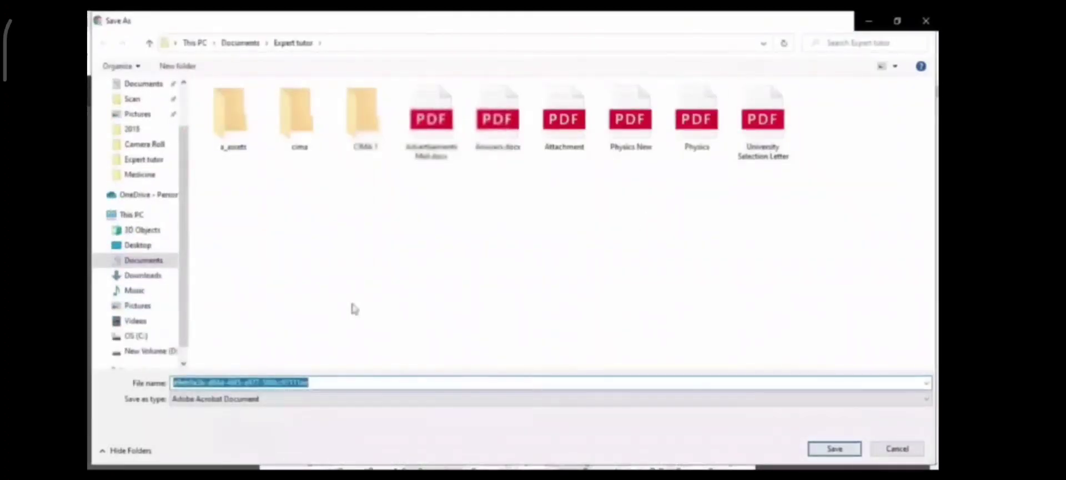
Save the letter as 'Uni Selection' in the Expert tutor folder
{"action": "type", "text": "Un"}
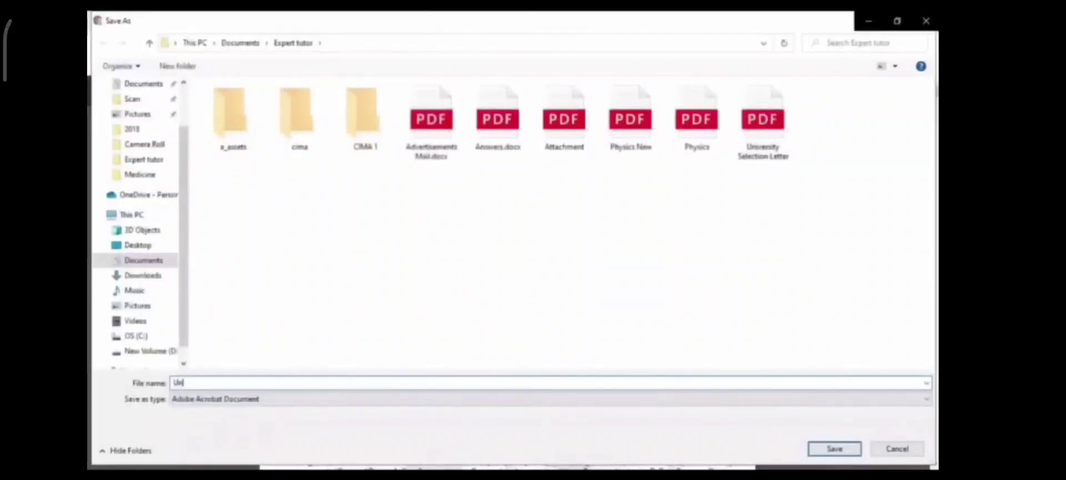
{"action": "type", "text": "i Selection"}
{"action": "key", "text": "Return"}
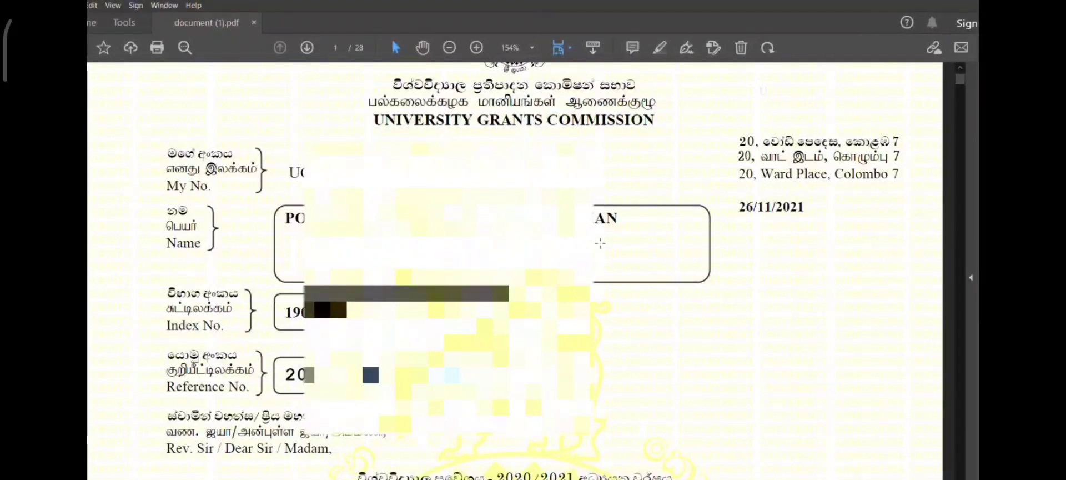
Select the reference number and then all page text, clear both selections, and scroll to page 3
{"action": "scroll", "coordinate": [514, 271], "scroll_direction": "down", "scroll_amount": 2}
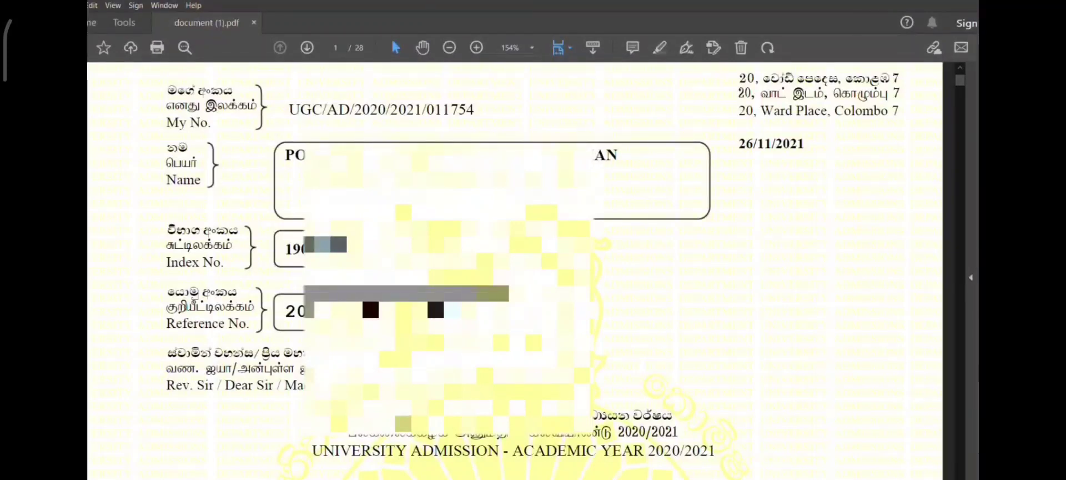
{"action": "left_click_drag", "start_coordinate": [460, 328], "coordinate": [288, 311]}
{"action": "left_click", "coordinate": [738, 262]}
{"action": "key", "text": "ctrl+a"}
{"action": "left_click", "coordinate": [737, 261]}
{"action": "scroll", "coordinate": [737, 261], "scroll_direction": "down", "scroll_amount": 7}
{"action": "scroll", "coordinate": [739, 264], "scroll_direction": "down", "scroll_amount": 10}
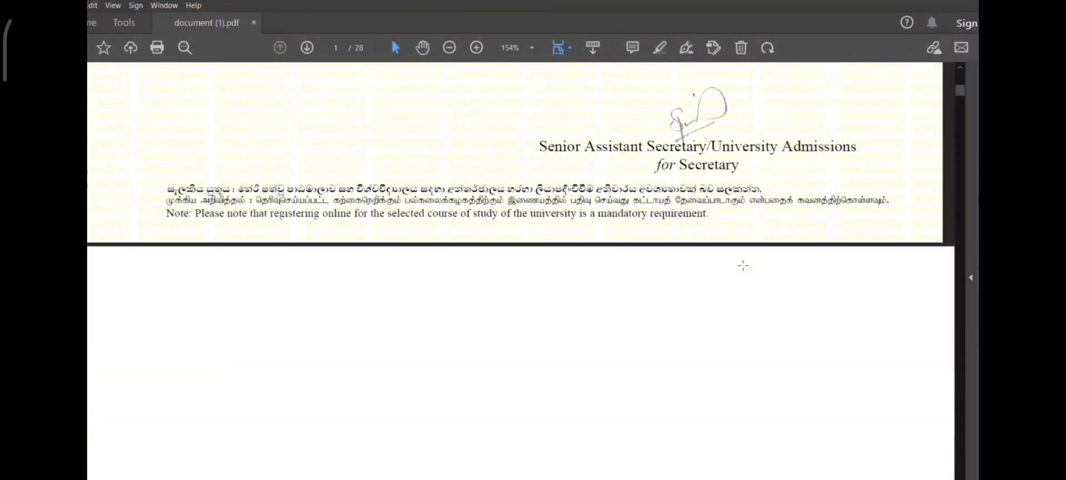
{"action": "scroll", "coordinate": [737, 262], "scroll_direction": "down", "scroll_amount": 10}
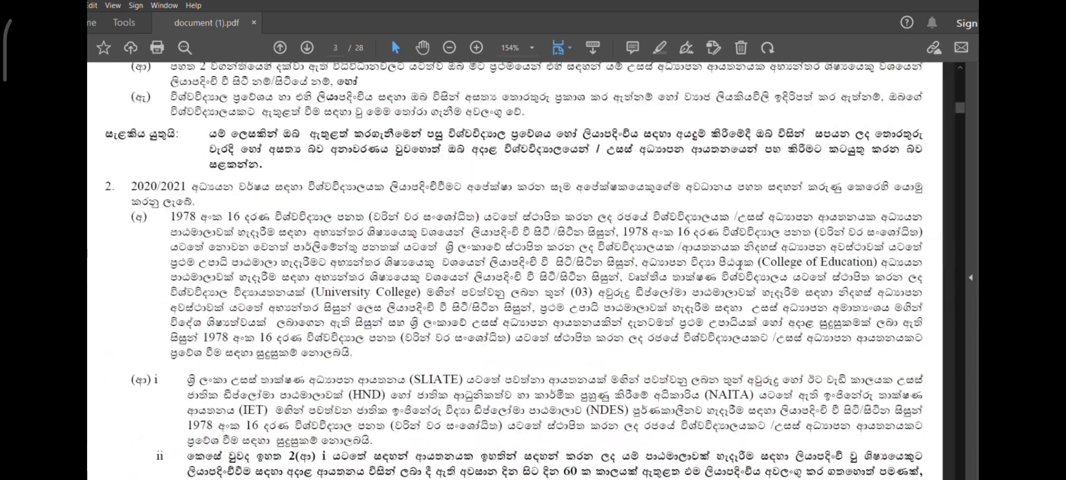
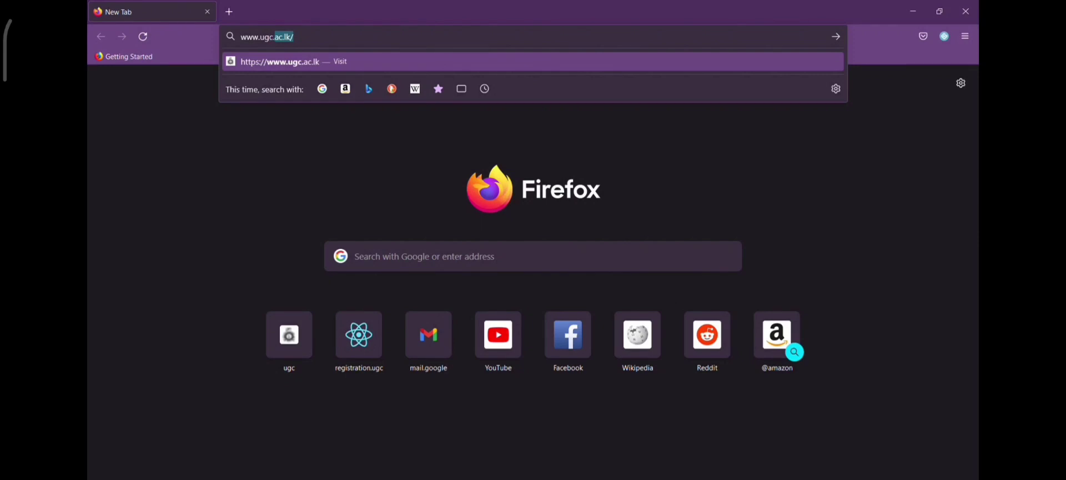
{"action": "type", "text": "lk"}
{"action": "key", "text": "Return"}
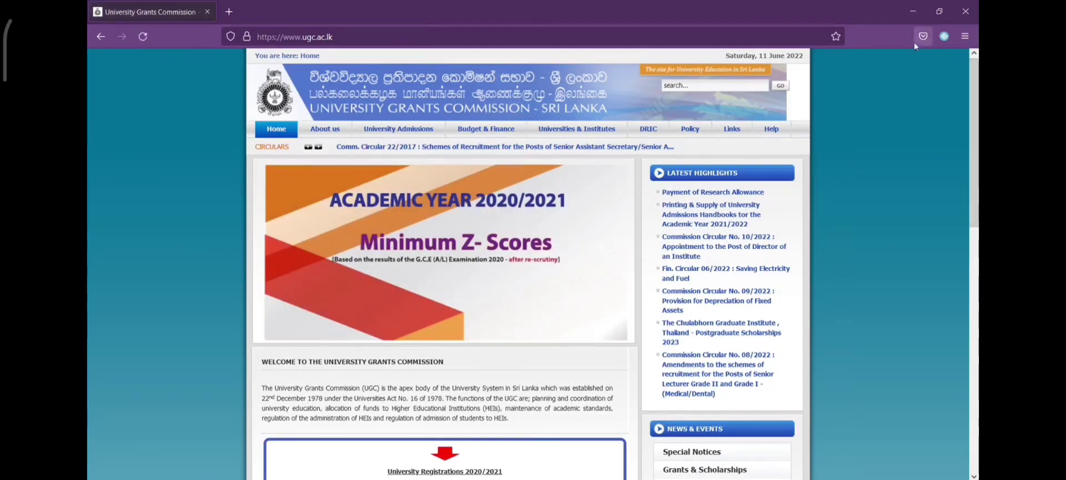
{"action": "scroll", "coordinate": [557, 162], "scroll_direction": "down", "scroll_amount": 4}
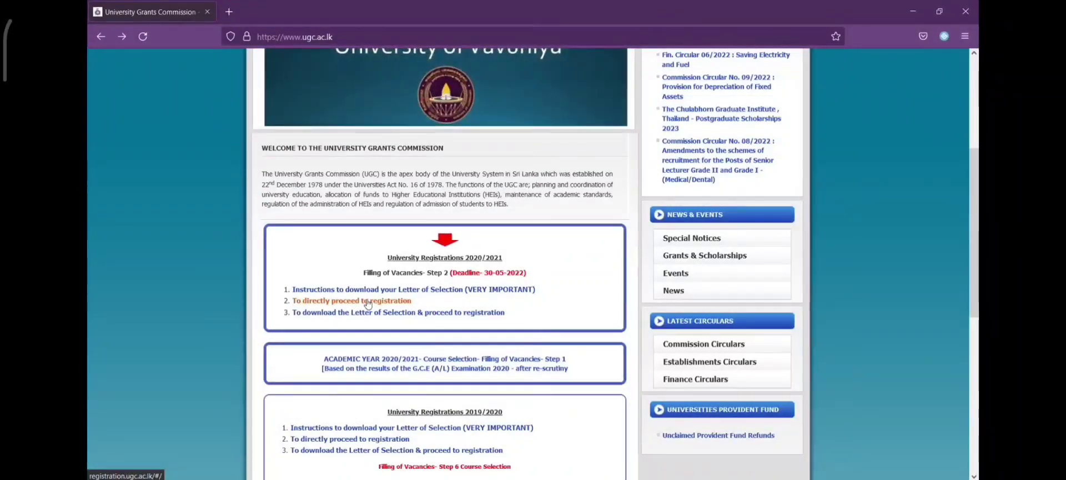
Follow the 'To directly proceed to registration' link for 2020/2021 registrations
{"action": "left_click", "coordinate": [366, 302]}
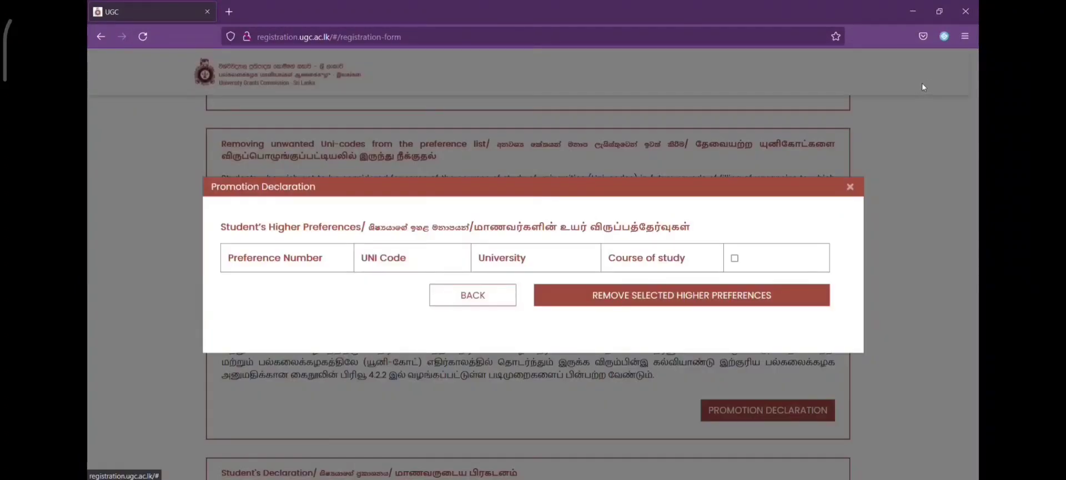
Close the Promotion Declaration and tick I Agree on the Student's Declaration
{"action": "scroll", "coordinate": [499, 267], "scroll_direction": "down", "scroll_amount": 4}
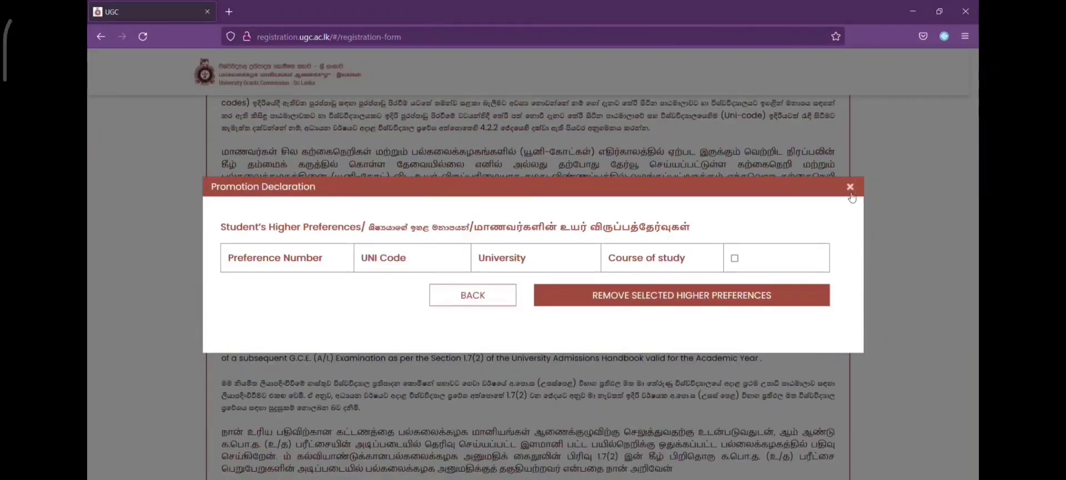
{"action": "left_click", "coordinate": [472, 295]}
{"action": "scroll", "coordinate": [505, 264], "scroll_direction": "up", "scroll_amount": 1}
{"action": "scroll", "coordinate": [506, 263], "scroll_direction": "down", "scroll_amount": 3}
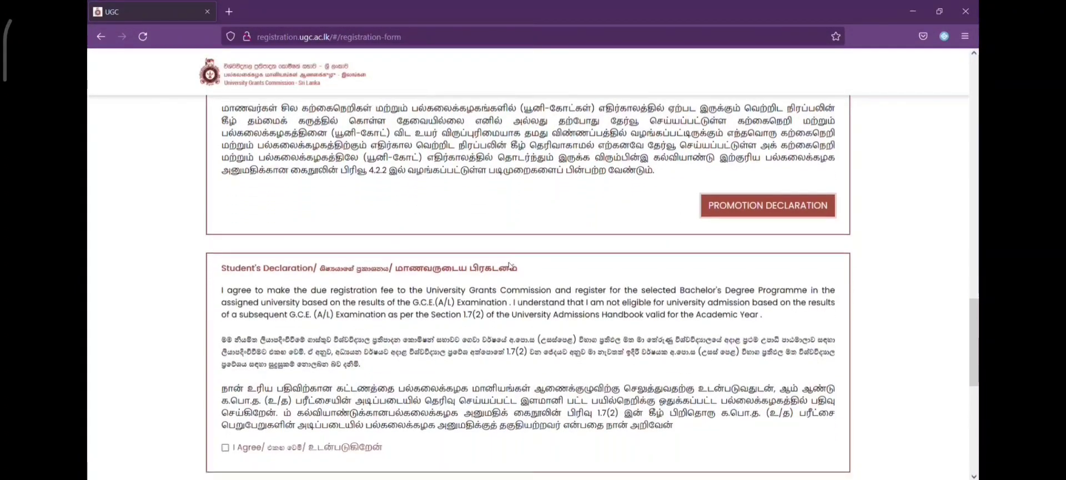
{"action": "scroll", "coordinate": [513, 267], "scroll_direction": "up", "scroll_amount": 1}
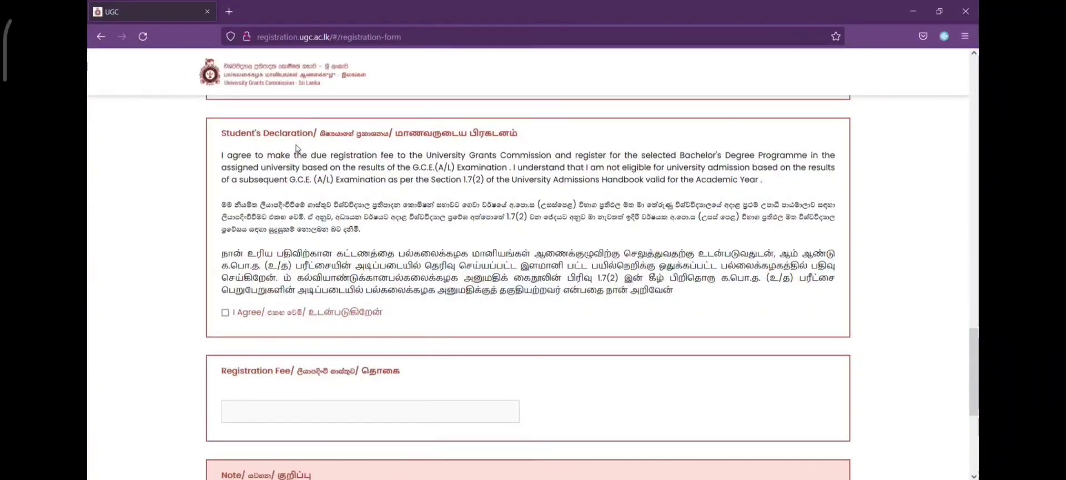
{"action": "left_click", "coordinate": [225, 312]}
{"action": "scroll", "coordinate": [361, 411], "scroll_direction": "down", "scroll_amount": 4}
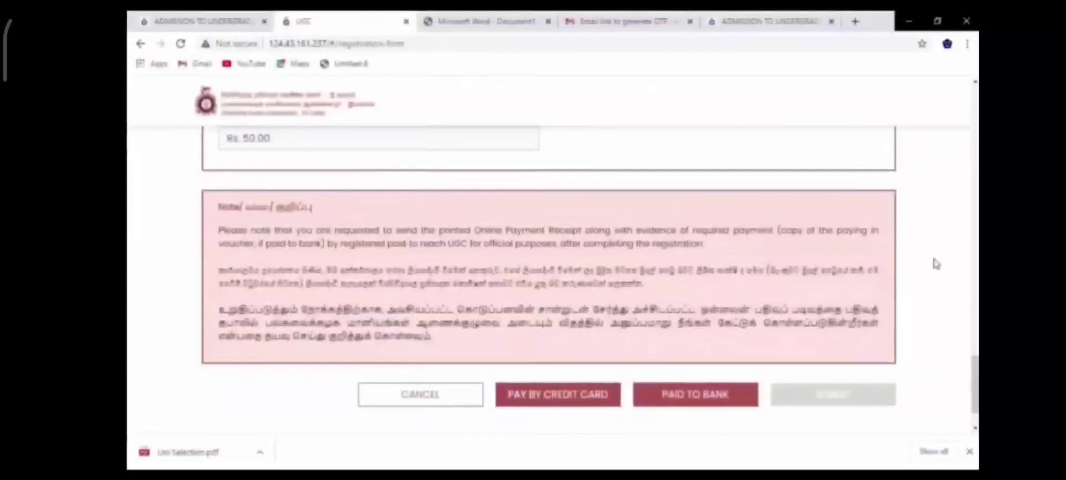
Choose PAY BY CREDIT CARD for the Rs. 50.00 registration fee
{"action": "scroll", "coordinate": [936, 263], "scroll_direction": "down", "scroll_amount": 2}
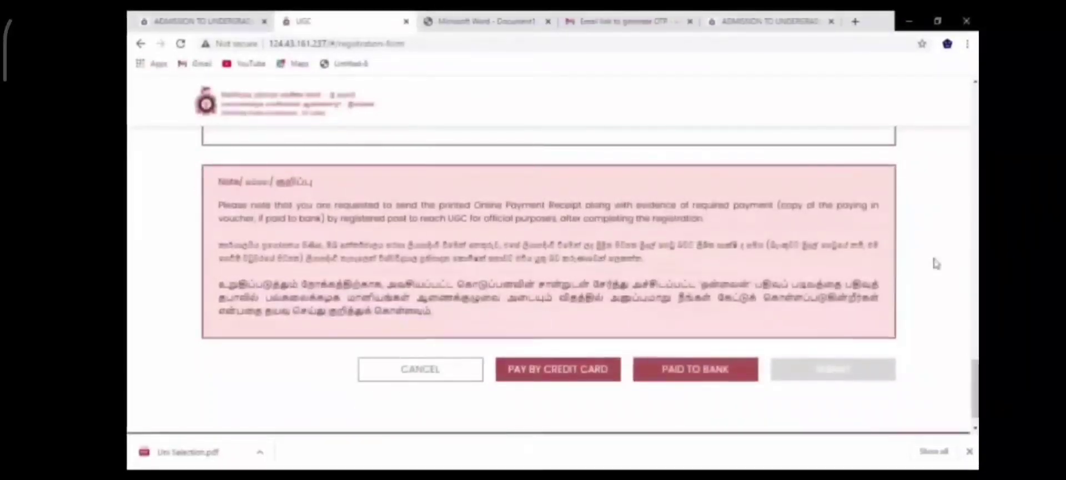
{"action": "scroll", "coordinate": [936, 263], "scroll_direction": "down", "scroll_amount": 2}
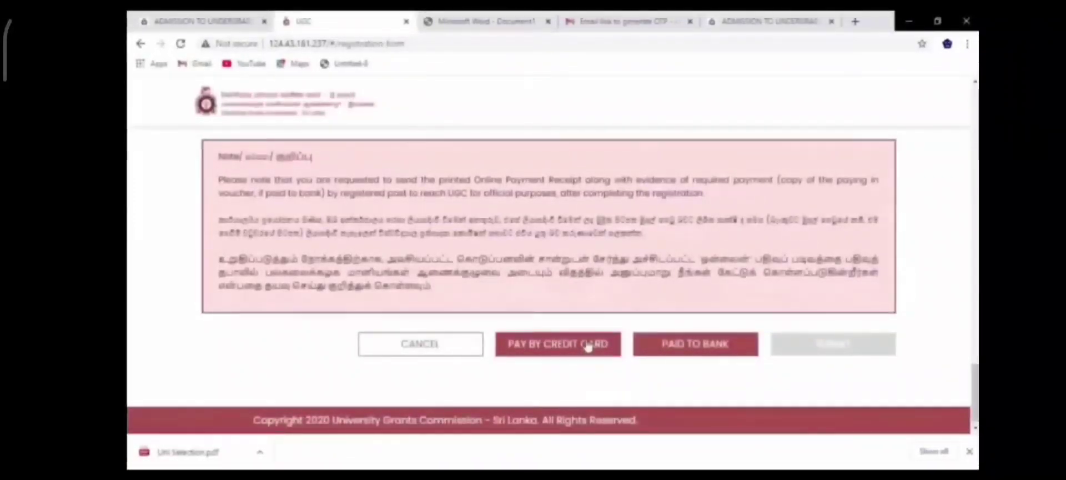
{"action": "left_click", "coordinate": [588, 345]}
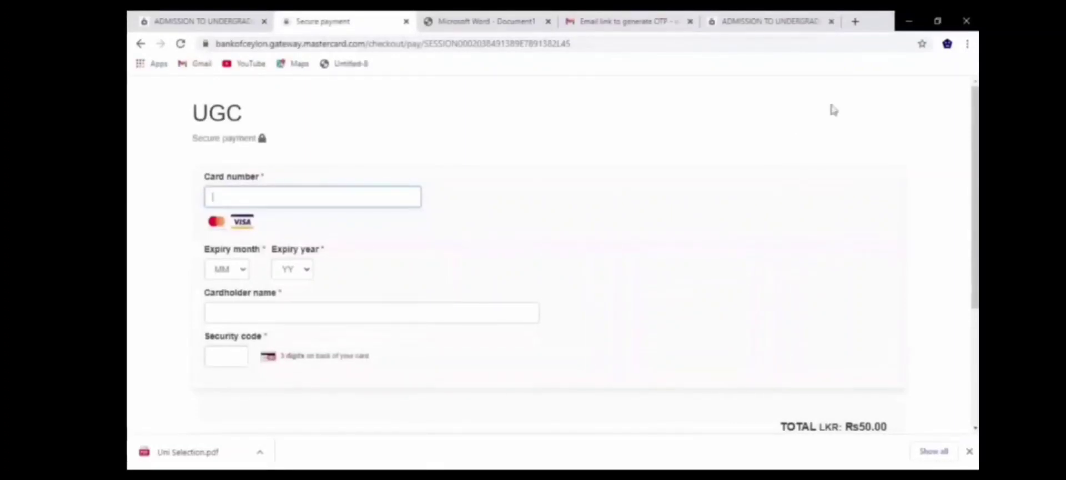
Scroll through the Bank of Ceylon card payment form for the LKR 50.00 charge
{"action": "scroll", "coordinate": [833, 110], "scroll_direction": "down", "scroll_amount": 2}
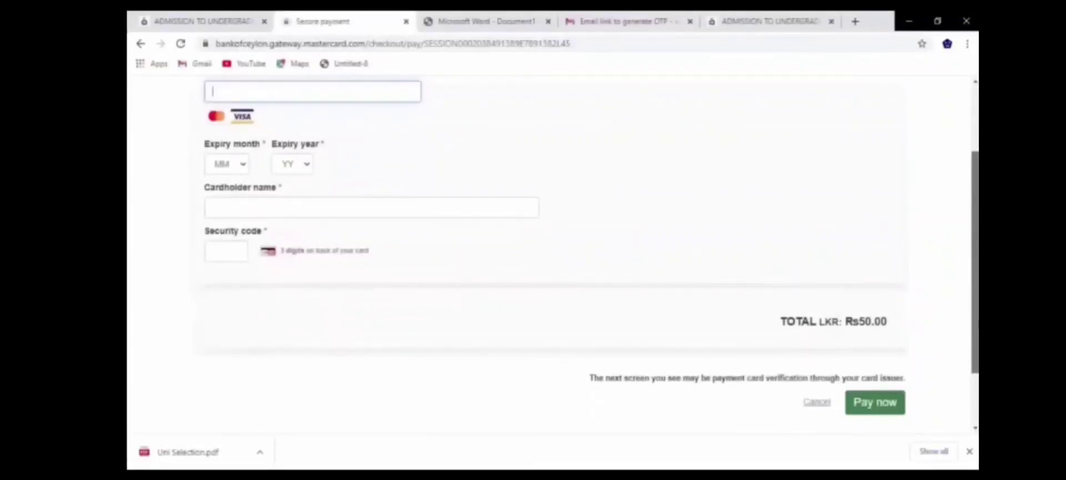
{"action": "scroll", "coordinate": [591, 245], "scroll_direction": "down", "scroll_amount": 1}
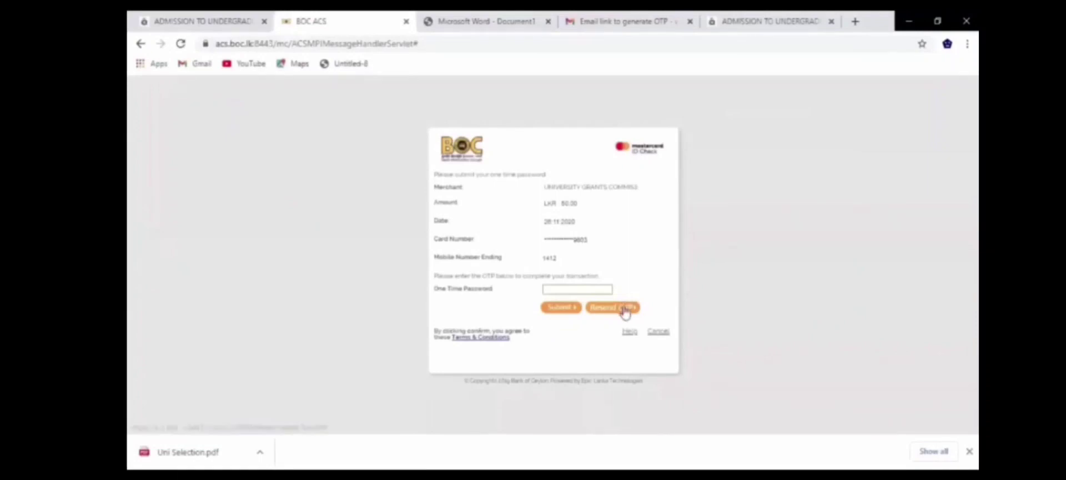
Enter the one-time password in Bank of Ceylon ACS and submit it to authorise payment
{"action": "left_click", "coordinate": [578, 287]}
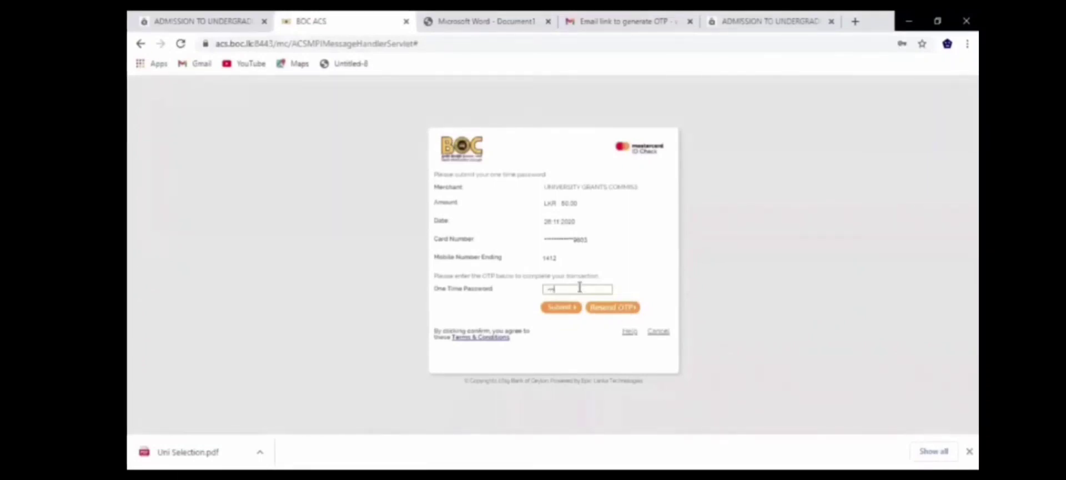
{"action": "left_click", "coordinate": [560, 307]}
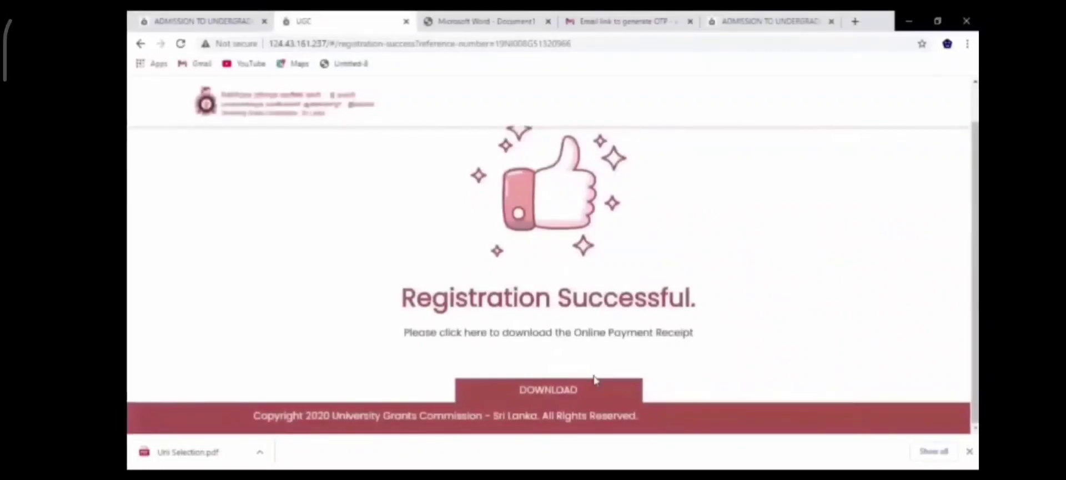
Download the Online Payment Receipt from the Registration Successful page
{"action": "scroll", "coordinate": [559, 309], "scroll_direction": "up", "scroll_amount": 1}
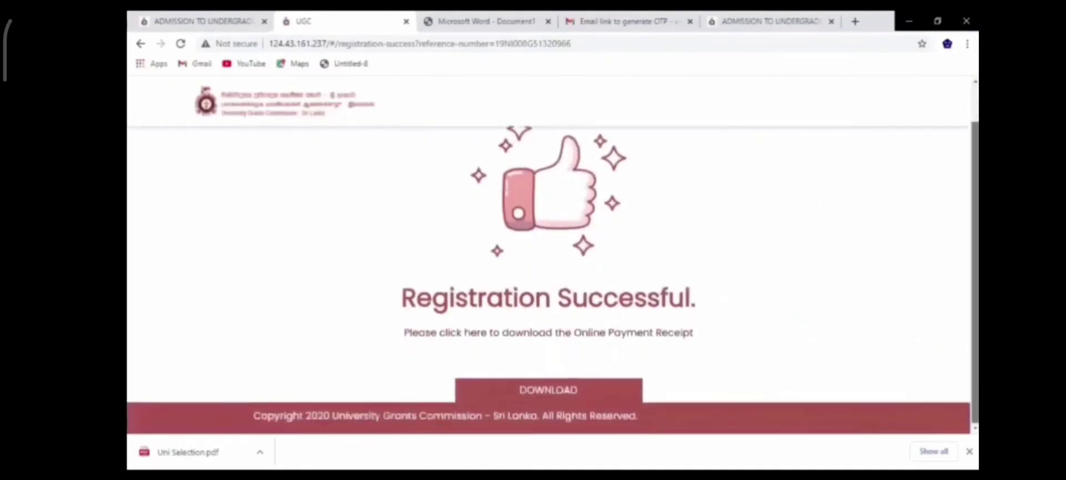
{"action": "scroll", "coordinate": [559, 308], "scroll_direction": "down", "scroll_amount": 1}
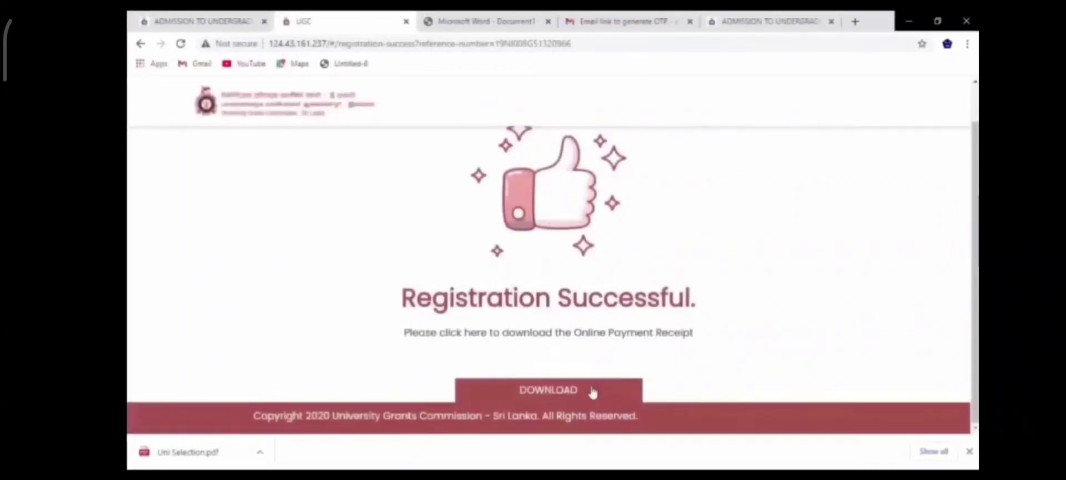
{"action": "left_click", "coordinate": [593, 391]}
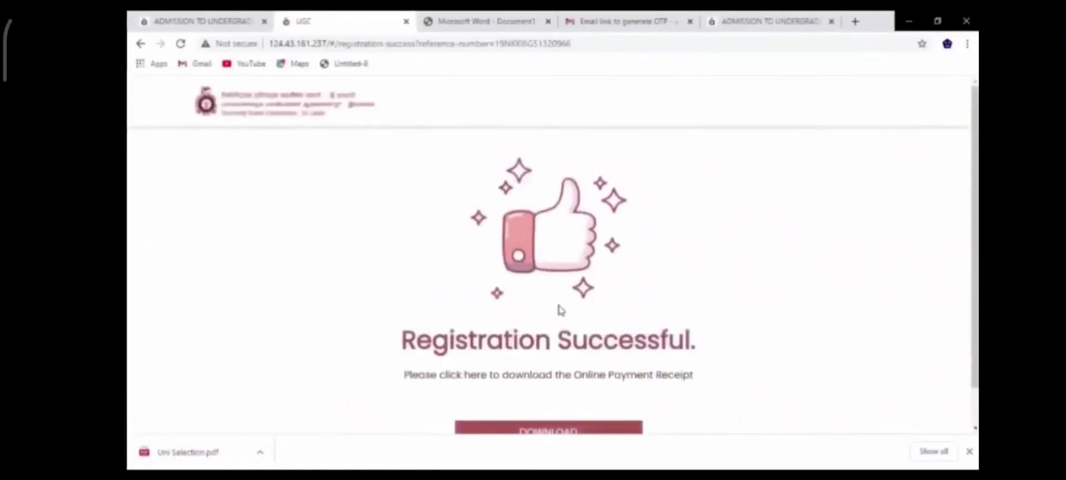
{"action": "scroll", "coordinate": [566, 305], "scroll_direction": "down", "scroll_amount": 1}
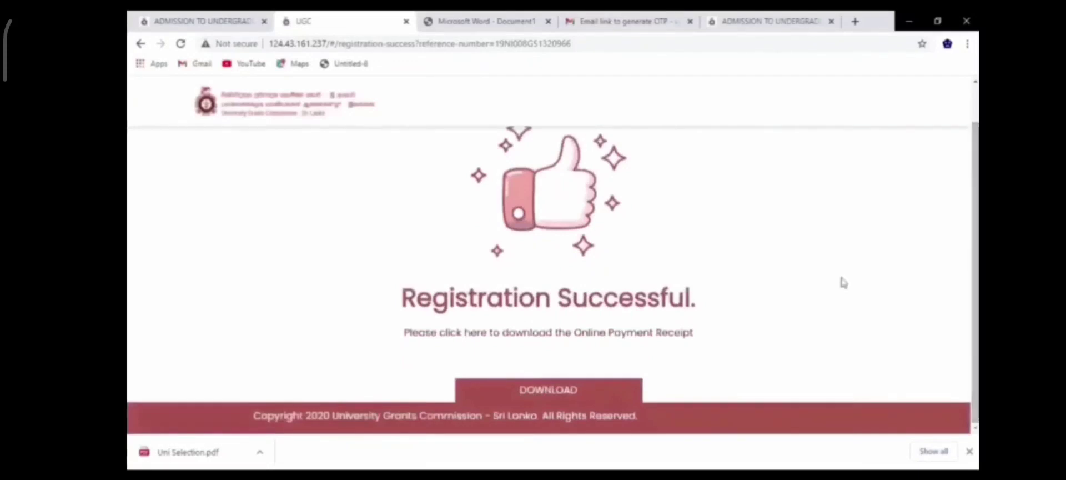
Open PaymentReceipt.pdf in the Chrome PDF viewer and scroll through it to the footer
{"action": "left_click", "coordinate": [607, 389]}
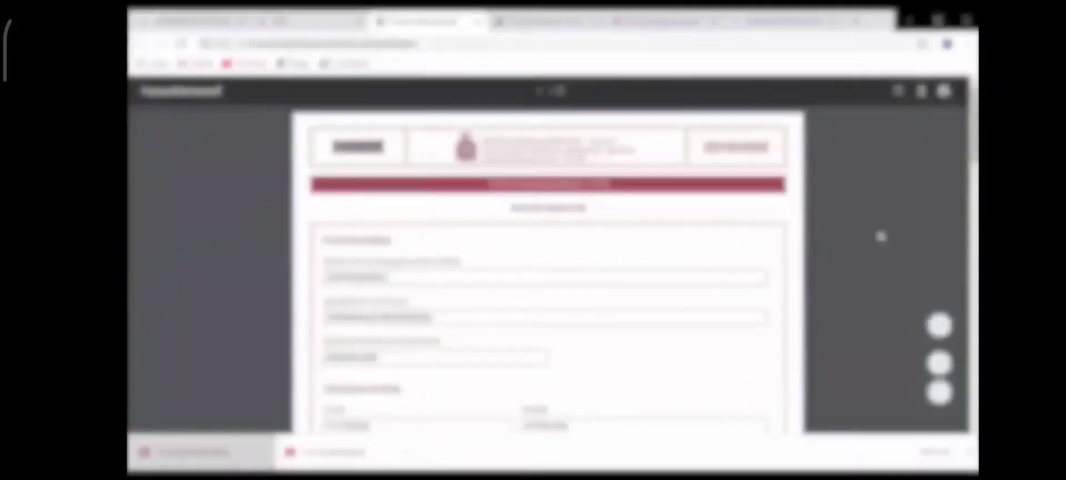
{"action": "scroll", "coordinate": [881, 236], "scroll_direction": "down", "scroll_amount": 2}
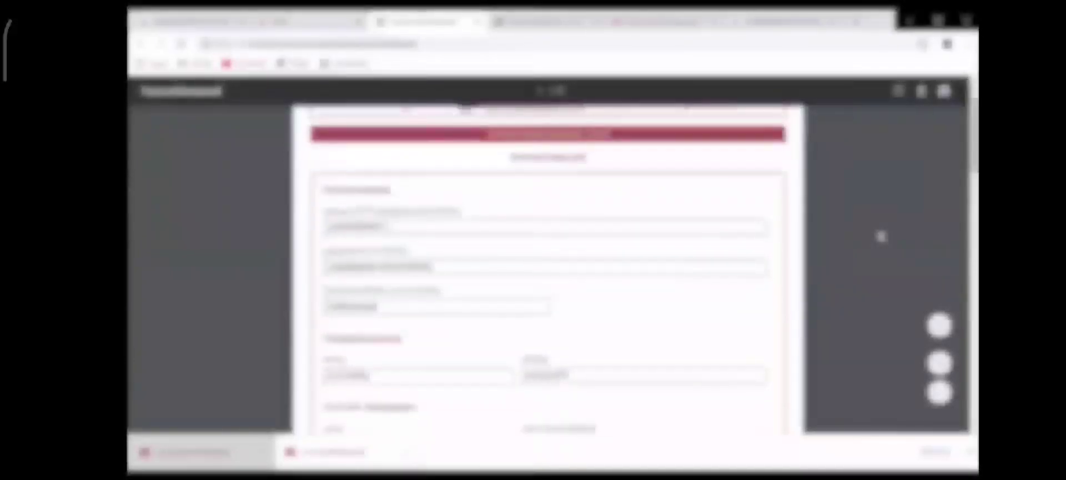
{"action": "scroll", "coordinate": [881, 236], "scroll_direction": "down", "scroll_amount": 5}
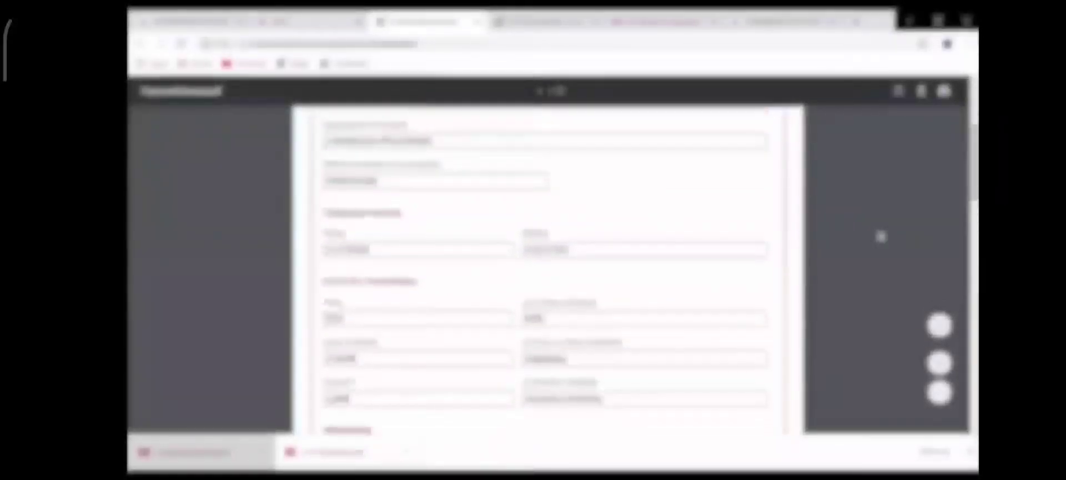
{"action": "scroll", "coordinate": [881, 236], "scroll_direction": "down", "scroll_amount": 10}
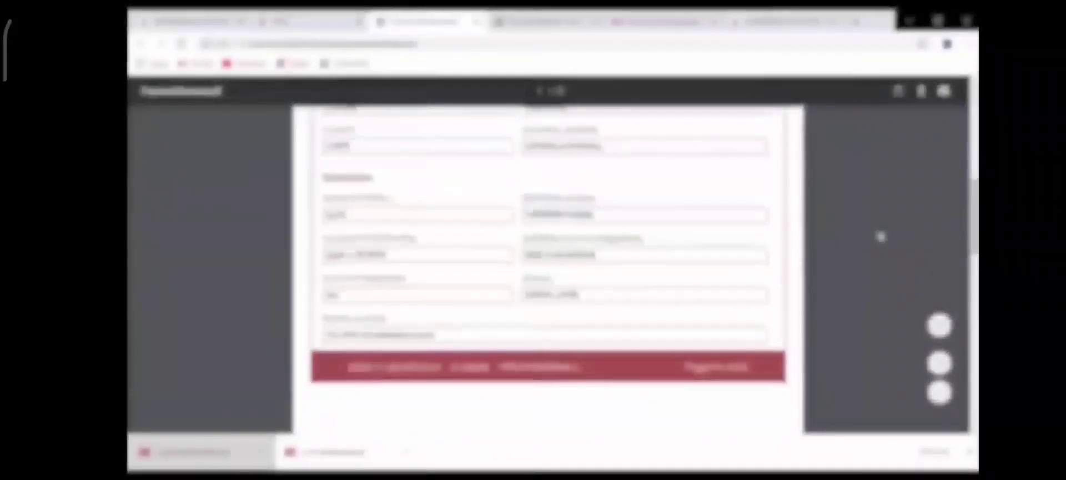
{"action": "scroll", "coordinate": [881, 236], "scroll_direction": "down", "scroll_amount": 2}
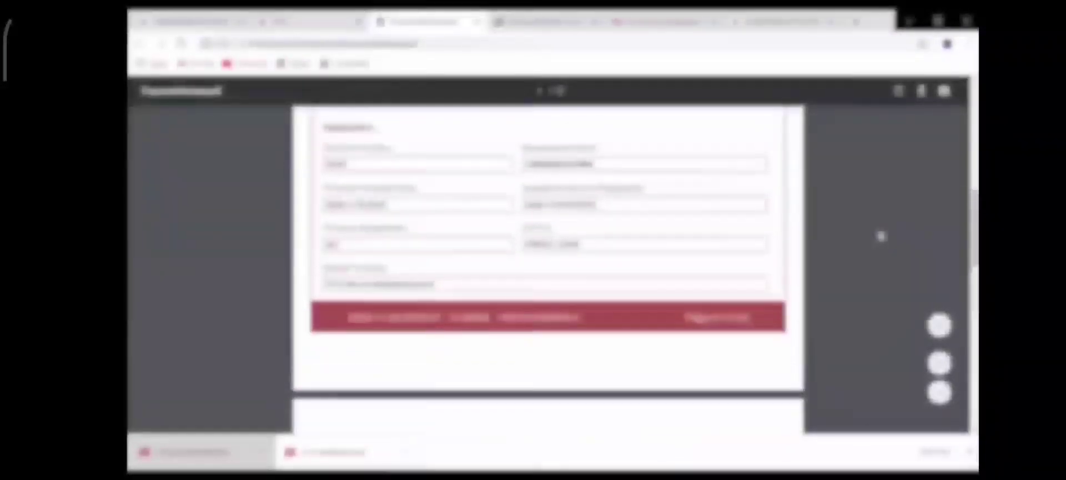